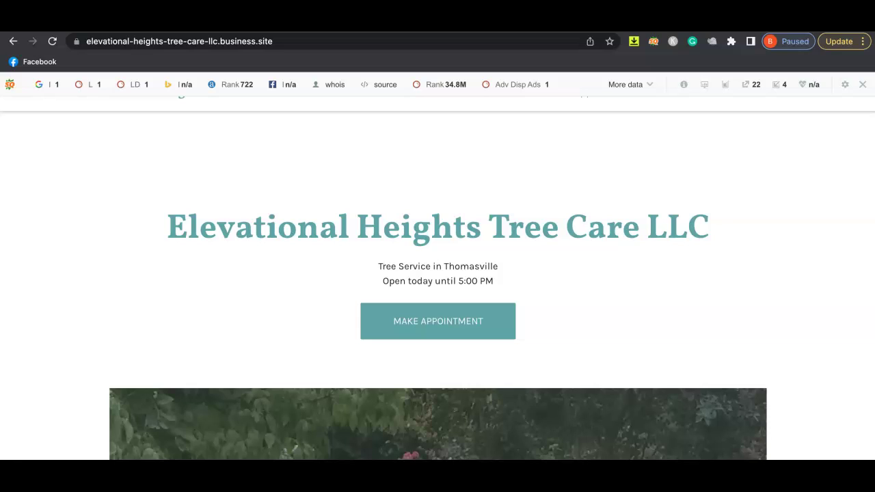
Scroll through the Elevational Heights homepage and back to the top
{"action": "scroll", "coordinate": [247, 302], "scroll_direction": "down", "scroll_amount": 2}
{"action": "scroll", "coordinate": [248, 301], "scroll_direction": "down", "scroll_amount": 5}
{"action": "scroll", "coordinate": [248, 302], "scroll_direction": "down", "scroll_amount": 5}
{"action": "scroll", "coordinate": [168, 219], "scroll_direction": "down", "scroll_amount": 6}
{"action": "scroll", "coordinate": [168, 219], "scroll_direction": "up", "scroll_amount": 1}
{"action": "scroll", "coordinate": [168, 219], "scroll_direction": "down", "scroll_amount": 3}
{"action": "scroll", "coordinate": [168, 218], "scroll_direction": "down", "scroll_amount": 3}
{"action": "scroll", "coordinate": [168, 219], "scroll_direction": "down", "scroll_amount": 1}
{"action": "scroll", "coordinate": [168, 219], "scroll_direction": "down", "scroll_amount": 1}
{"action": "scroll", "coordinate": [167, 219], "scroll_direction": "down", "scroll_amount": 2}
{"action": "scroll", "coordinate": [168, 219], "scroll_direction": "down", "scroll_amount": 3}
{"action": "scroll", "coordinate": [168, 219], "scroll_direction": "down", "scroll_amount": 3}
{"action": "scroll", "coordinate": [168, 219], "scroll_direction": "down", "scroll_amount": 3}
{"action": "scroll", "coordinate": [168, 219], "scroll_direction": "down", "scroll_amount": 2}
{"action": "scroll", "coordinate": [167, 219], "scroll_direction": "down", "scroll_amount": 3}
{"action": "scroll", "coordinate": [244, 329], "scroll_direction": "up", "scroll_amount": 1}
{"action": "scroll", "coordinate": [244, 330], "scroll_direction": "up", "scroll_amount": 3}
{"action": "scroll", "coordinate": [244, 330], "scroll_direction": "up", "scroll_amount": 3}
{"action": "scroll", "coordinate": [243, 329], "scroll_direction": "up", "scroll_amount": 3}
{"action": "scroll", "coordinate": [244, 330], "scroll_direction": "up", "scroll_amount": 3}
{"action": "scroll", "coordinate": [243, 330], "scroll_direction": "up", "scroll_amount": 3}
{"action": "scroll", "coordinate": [243, 329], "scroll_direction": "up", "scroll_amount": 1}
{"action": "scroll", "coordinate": [243, 330], "scroll_direction": "up", "scroll_amount": 2}
{"action": "scroll", "coordinate": [243, 330], "scroll_direction": "up", "scroll_amount": 5}
{"action": "scroll", "coordinate": [219, 185], "scroll_direction": "down", "scroll_amount": 4}
{"action": "scroll", "coordinate": [225, 240], "scroll_direction": "down", "scroll_amount": 4}
{"action": "scroll", "coordinate": [225, 242], "scroll_direction": "up", "scroll_amount": 4}
{"action": "scroll", "coordinate": [224, 242], "scroll_direction": "up", "scroll_amount": 4}
Highlight the business.site domain in the page's web address
{"action": "left_click", "coordinate": [212, 41]}
{"action": "left_click", "coordinate": [222, 41]}
{"action": "left_click_drag", "start_coordinate": [248, 41], "coordinate": [302, 42]}
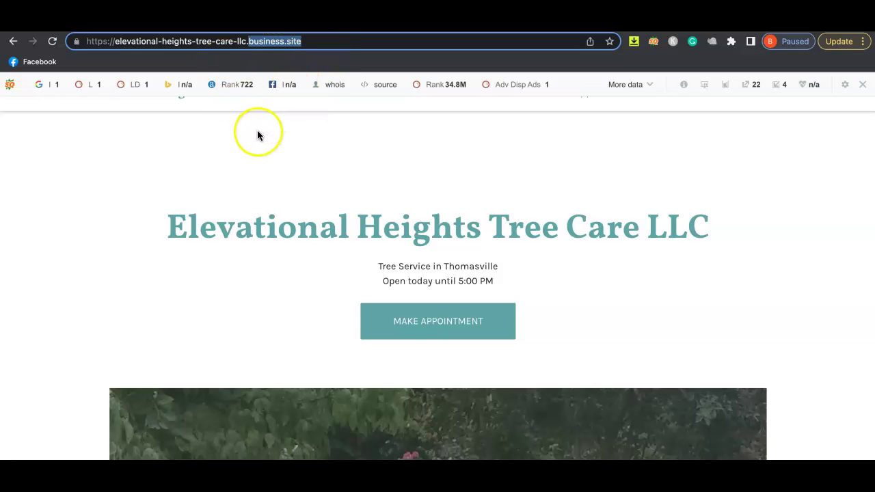
{"action": "left_click", "coordinate": [237, 149]}
{"action": "left_click_drag", "start_coordinate": [249, 41], "coordinate": [309, 41]}
{"action": "left_click", "coordinate": [311, 138]}
Highlight the Feb 20, 2020 post's paragraph about serving Thomasville, NC and surrounding areas
{"action": "scroll", "coordinate": [246, 279], "scroll_direction": "down", "scroll_amount": 2}
{"action": "scroll", "coordinate": [231, 294], "scroll_direction": "down", "scroll_amount": 10}
{"action": "scroll", "coordinate": [231, 294], "scroll_direction": "down", "scroll_amount": 4}
{"action": "scroll", "coordinate": [206, 259], "scroll_direction": "up", "scroll_amount": 1}
{"action": "left_click_drag", "start_coordinate": [161, 201], "coordinate": [316, 270]}
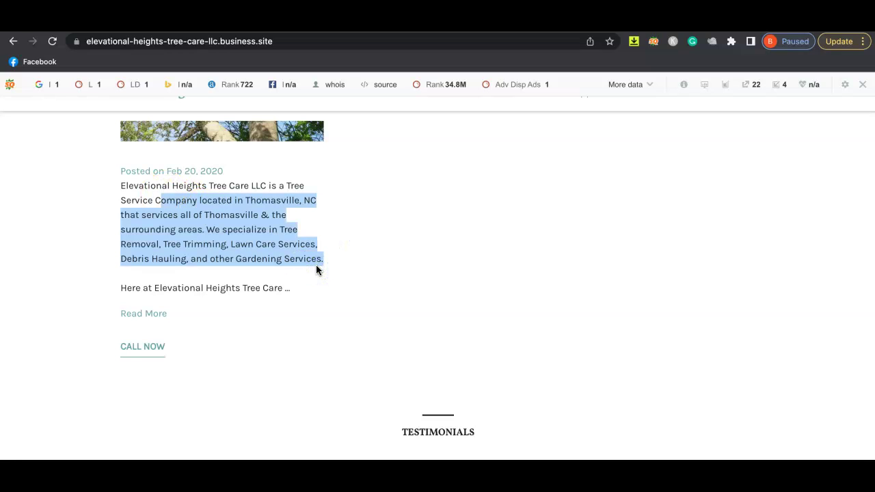
Clear the highlight and scroll through the Pennington Tree Service, Inc. homepage and back up
{"action": "mouse_move", "coordinate": [48, 84]}
{"action": "left_click", "coordinate": [380, 218]}
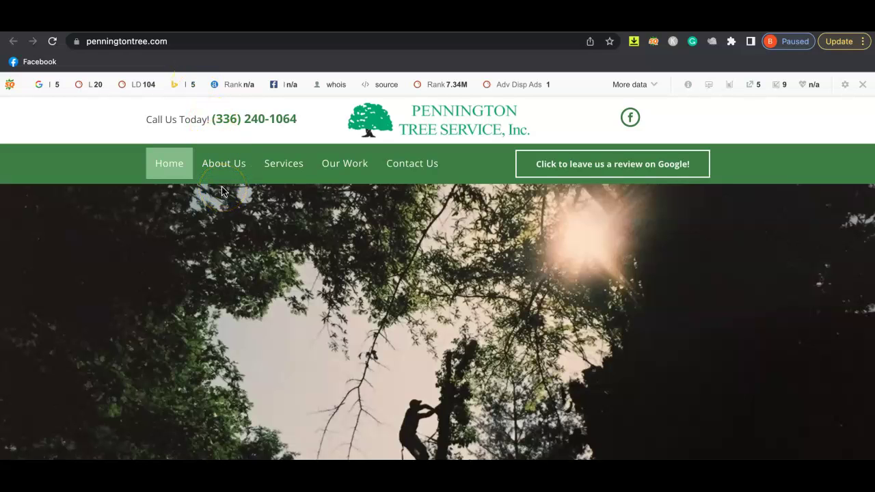
{"action": "scroll", "coordinate": [287, 254], "scroll_direction": "down", "scroll_amount": 2}
{"action": "scroll", "coordinate": [240, 199], "scroll_direction": "up", "scroll_amount": 1}
{"action": "scroll", "coordinate": [286, 168], "scroll_direction": "down", "scroll_amount": 3}
{"action": "scroll", "coordinate": [286, 169], "scroll_direction": "down", "scroll_amount": 4}
{"action": "scroll", "coordinate": [286, 169], "scroll_direction": "down", "scroll_amount": 1}
{"action": "scroll", "coordinate": [286, 168], "scroll_direction": "up", "scroll_amount": 6}
{"action": "left_click", "coordinate": [256, 274]}
{"action": "scroll", "coordinate": [256, 274], "scroll_direction": "up", "scroll_amount": 1}
{"action": "scroll", "coordinate": [255, 273], "scroll_direction": "down", "scroll_amount": 3}
{"action": "scroll", "coordinate": [255, 274], "scroll_direction": "down", "scroll_amount": 2}
{"action": "scroll", "coordinate": [255, 274], "scroll_direction": "down", "scroll_amount": 3}
{"action": "scroll", "coordinate": [255, 273], "scroll_direction": "down", "scroll_amount": 2}
{"action": "scroll", "coordinate": [255, 275], "scroll_direction": "down", "scroll_amount": 5}
{"action": "scroll", "coordinate": [255, 275], "scroll_direction": "up", "scroll_amount": 10}
{"action": "scroll", "coordinate": [255, 275], "scroll_direction": "up", "scroll_amount": 5}
{"action": "scroll", "coordinate": [255, 275], "scroll_direction": "up", "scroll_amount": 2}
{"action": "scroll", "coordinate": [255, 275], "scroll_direction": "up", "scroll_amount": 3}
{"action": "scroll", "coordinate": [255, 275], "scroll_direction": "up", "scroll_amount": 5}
Review Local Citation Finder's Top businesses, then view the Comparison matrix of citation sites
{"action": "left_click", "coordinate": [136, 21]}
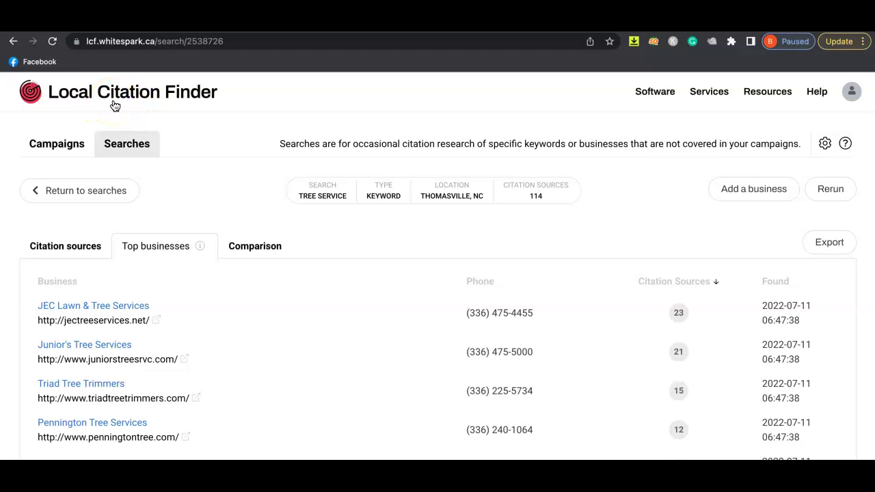
{"action": "scroll", "coordinate": [330, 253], "scroll_direction": "down", "scroll_amount": 3}
{"action": "left_click", "coordinate": [251, 152]}
{"action": "scroll", "coordinate": [190, 191], "scroll_direction": "down", "scroll_amount": 2}
{"action": "scroll", "coordinate": [358, 179], "scroll_direction": "down", "scroll_amount": 1}
Scroll through the comparison table of sites like golocal247.com, facebook.com and judysbook.com
{"action": "scroll", "coordinate": [358, 180], "scroll_direction": "down", "scroll_amount": 1}
{"action": "scroll", "coordinate": [211, 265], "scroll_direction": "down", "scroll_amount": 1}
{"action": "scroll", "coordinate": [211, 266], "scroll_direction": "down", "scroll_amount": 1}
{"action": "scroll", "coordinate": [240, 205], "scroll_direction": "up", "scroll_amount": 2}
{"action": "scroll", "coordinate": [250, 216], "scroll_direction": "up", "scroll_amount": 1}
{"action": "scroll", "coordinate": [270, 339], "scroll_direction": "down", "scroll_amount": 2}
{"action": "scroll", "coordinate": [270, 342], "scroll_direction": "down", "scroll_amount": 1}
{"action": "scroll", "coordinate": [112, 271], "scroll_direction": "down", "scroll_amount": 3}
{"action": "scroll", "coordinate": [107, 266], "scroll_direction": "down", "scroll_amount": 3}
{"action": "scroll", "coordinate": [107, 267], "scroll_direction": "down", "scroll_amount": 3}
{"action": "scroll", "coordinate": [72, 389], "scroll_direction": "down", "scroll_amount": 4}
{"action": "scroll", "coordinate": [89, 205], "scroll_direction": "down", "scroll_amount": 2}
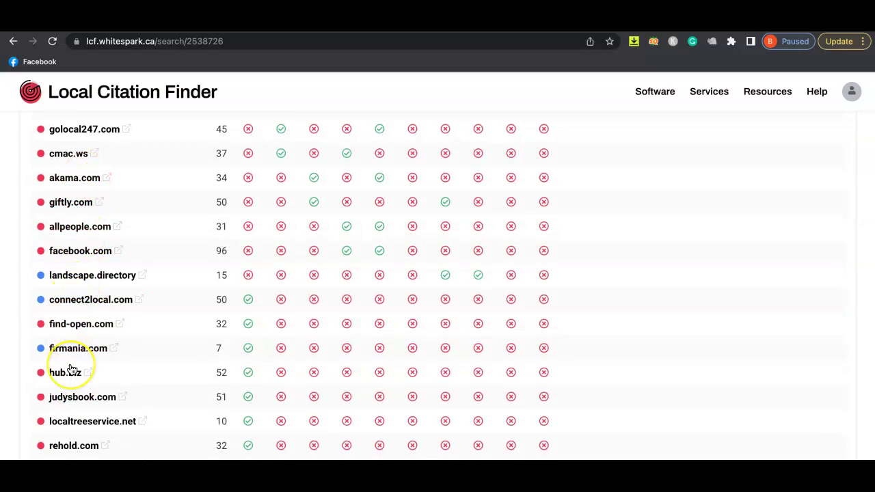
{"action": "scroll", "coordinate": [72, 370], "scroll_direction": "down", "scroll_amount": 1}
{"action": "scroll", "coordinate": [71, 370], "scroll_direction": "down", "scroll_amount": 4}
{"action": "scroll", "coordinate": [71, 370], "scroll_direction": "up", "scroll_amount": 1}
{"action": "scroll", "coordinate": [72, 370], "scroll_direction": "up", "scroll_amount": 1}
{"action": "scroll", "coordinate": [72, 370], "scroll_direction": "up", "scroll_amount": 4}
{"action": "scroll", "coordinate": [72, 370], "scroll_direction": "up", "scroll_amount": 2}
{"action": "scroll", "coordinate": [72, 370], "scroll_direction": "up", "scroll_amount": 6}
{"action": "scroll", "coordinate": [72, 370], "scroll_direction": "up", "scroll_amount": 4}
{"action": "scroll", "coordinate": [72, 370], "scroll_direction": "down", "scroll_amount": 1}
{"action": "scroll", "coordinate": [69, 264], "scroll_direction": "down", "scroll_amount": 1}
{"action": "scroll", "coordinate": [89, 212], "scroll_direction": "up", "scroll_amount": 5}
Show the Top businesses list ranked by number of citation sources
{"action": "left_click", "coordinate": [142, 248]}
{"action": "scroll", "coordinate": [171, 339], "scroll_direction": "down", "scroll_amount": 4}
{"action": "scroll", "coordinate": [213, 322], "scroll_direction": "up", "scroll_amount": 3}
{"action": "scroll", "coordinate": [214, 322], "scroll_direction": "up", "scroll_amount": 1}
Return from the Pennington tab to Elevational Heights and highlight its .business.site domain
{"action": "left_click", "coordinate": [330, 31]}
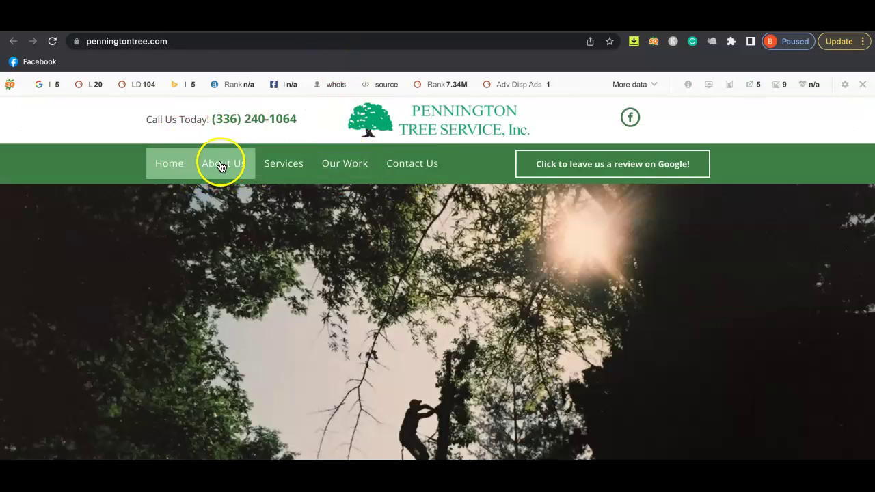
{"action": "left_click", "coordinate": [219, 27]}
{"action": "left_click_drag", "start_coordinate": [148, 185], "coordinate": [262, 278]}
{"action": "left_click", "coordinate": [332, 212]}
{"action": "scroll", "coordinate": [332, 212], "scroll_direction": "up", "scroll_amount": 15}
{"action": "left_click_drag", "start_coordinate": [219, 41], "coordinate": [288, 41]}
{"action": "left_click", "coordinate": [292, 134]}
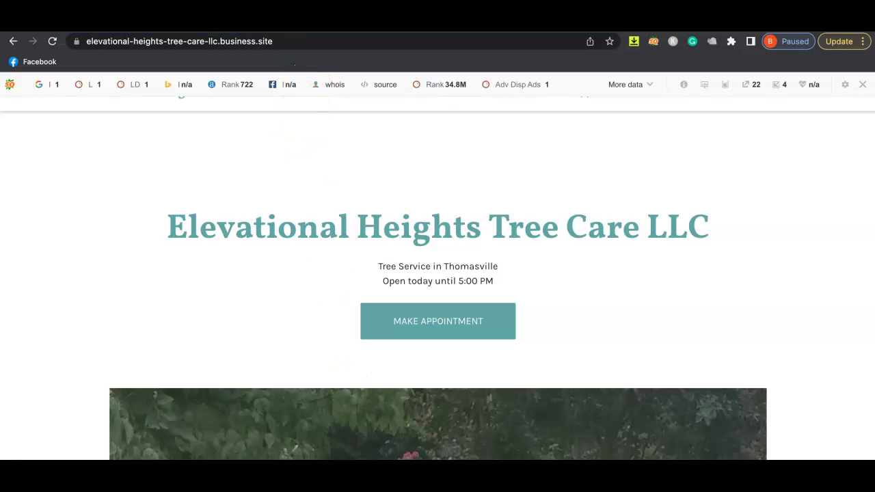